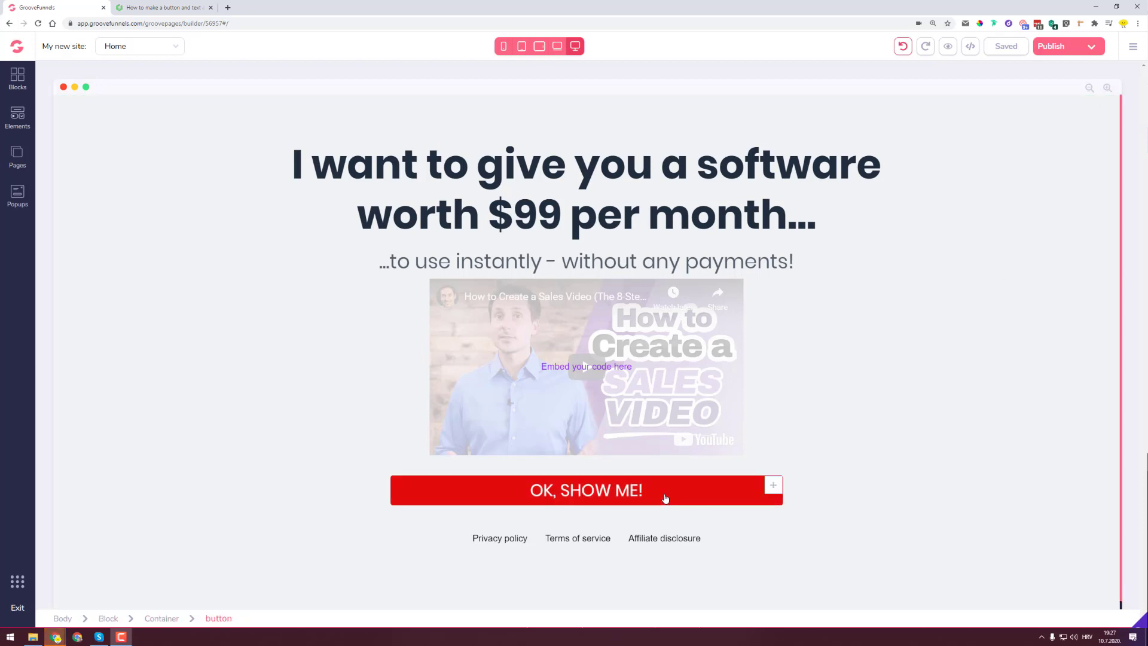
Set the OK, SHOW ME! button's Element ID to mybutton under Custom Attributes.
click(915, 461)
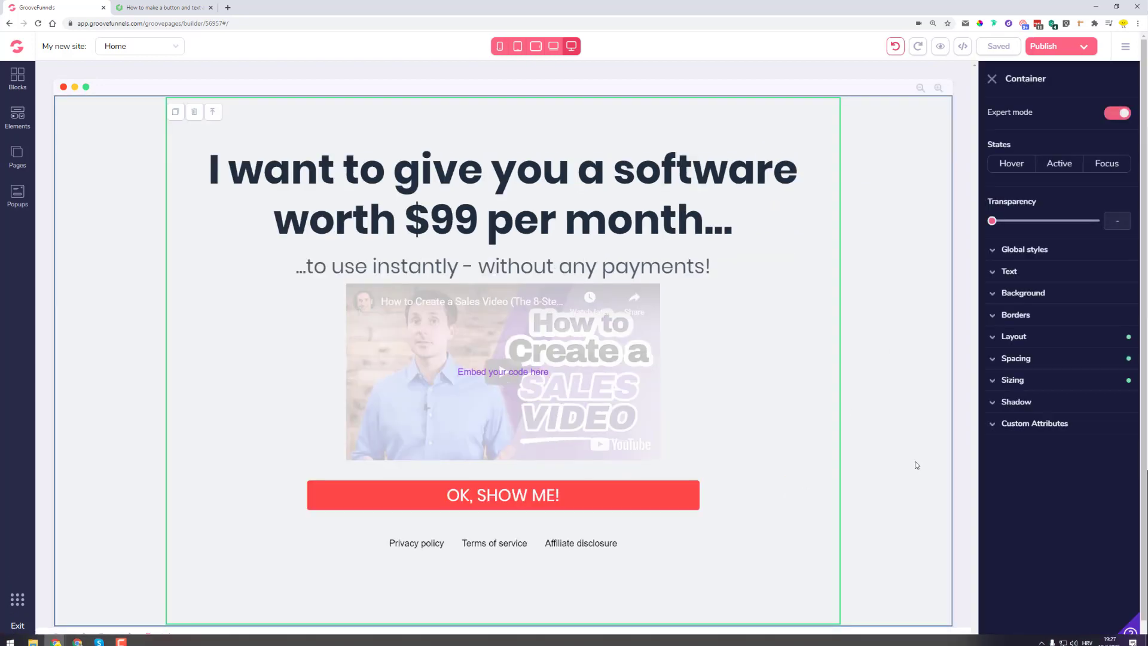
click(991, 80)
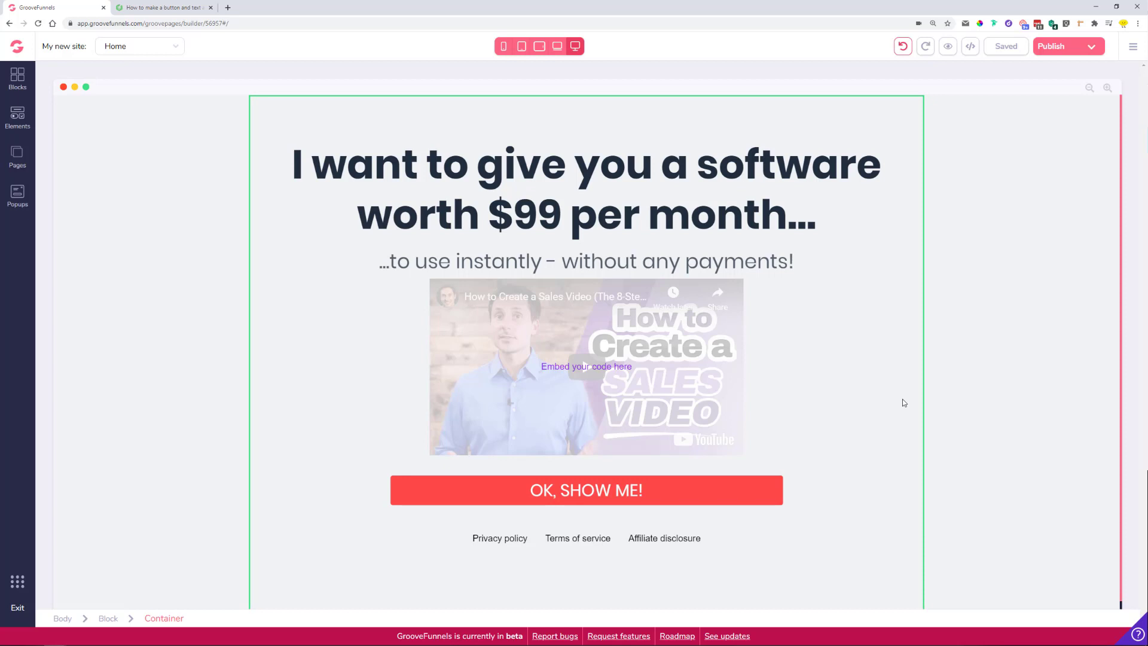
click(932, 411)
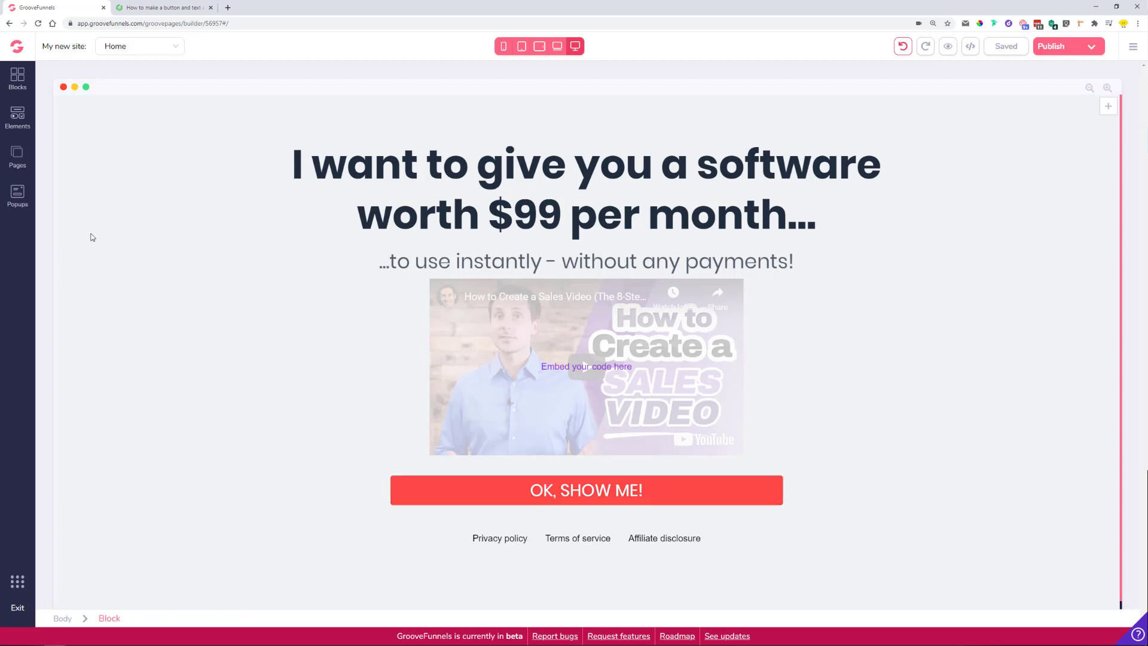
mouse_move(632, 328)
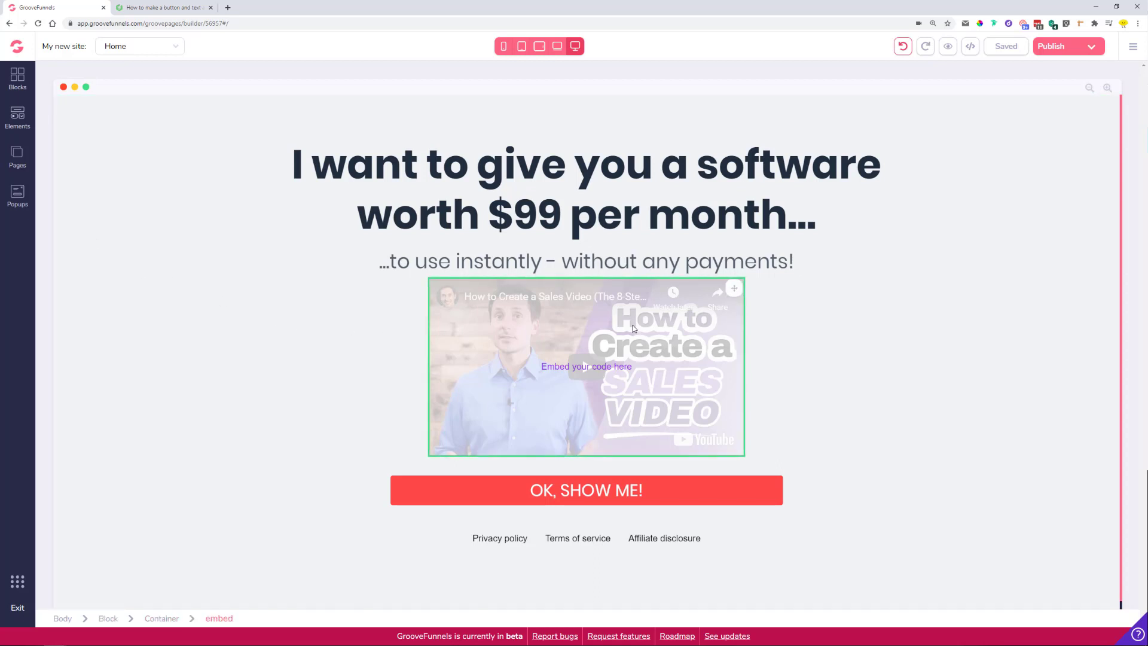
click(358, 345)
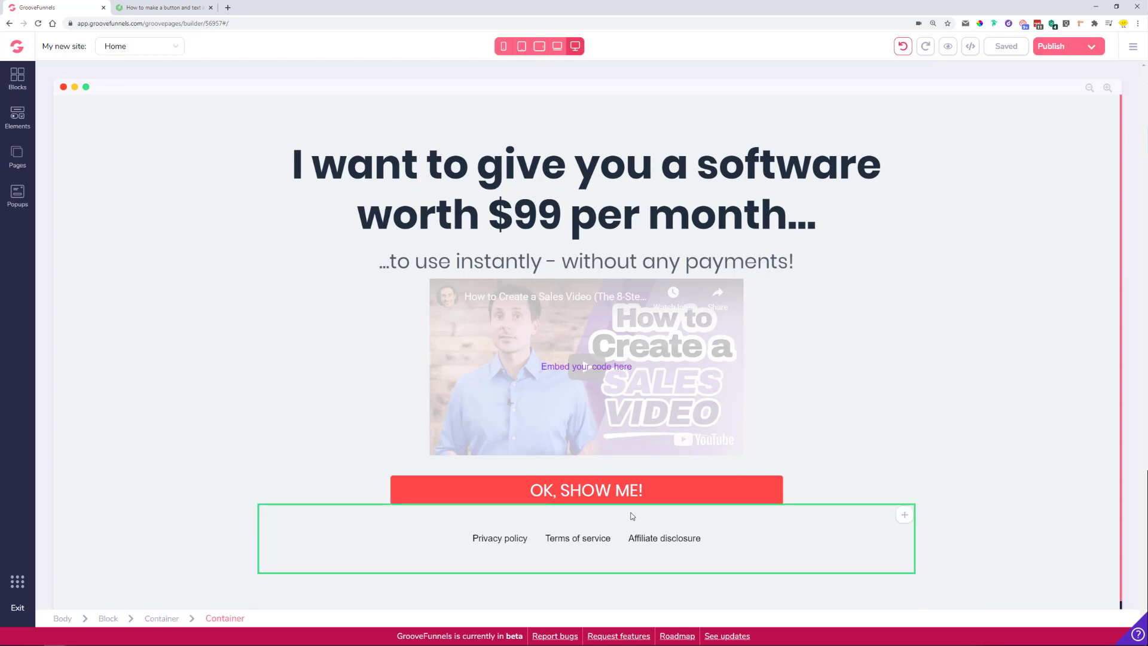
click(587, 499)
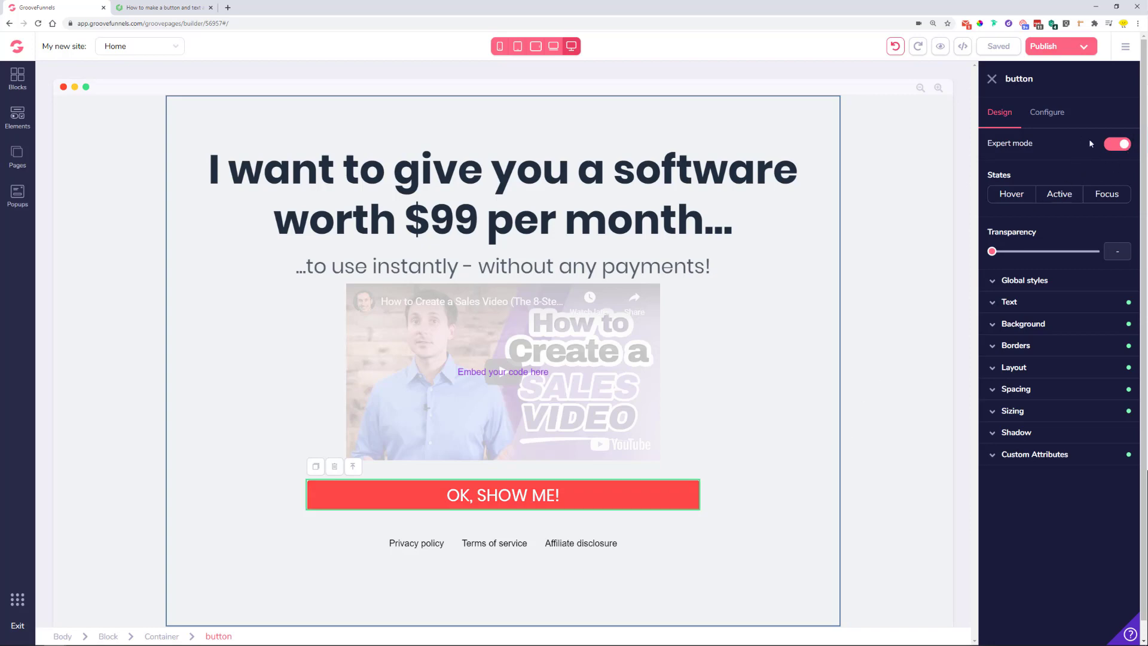
click(1010, 455)
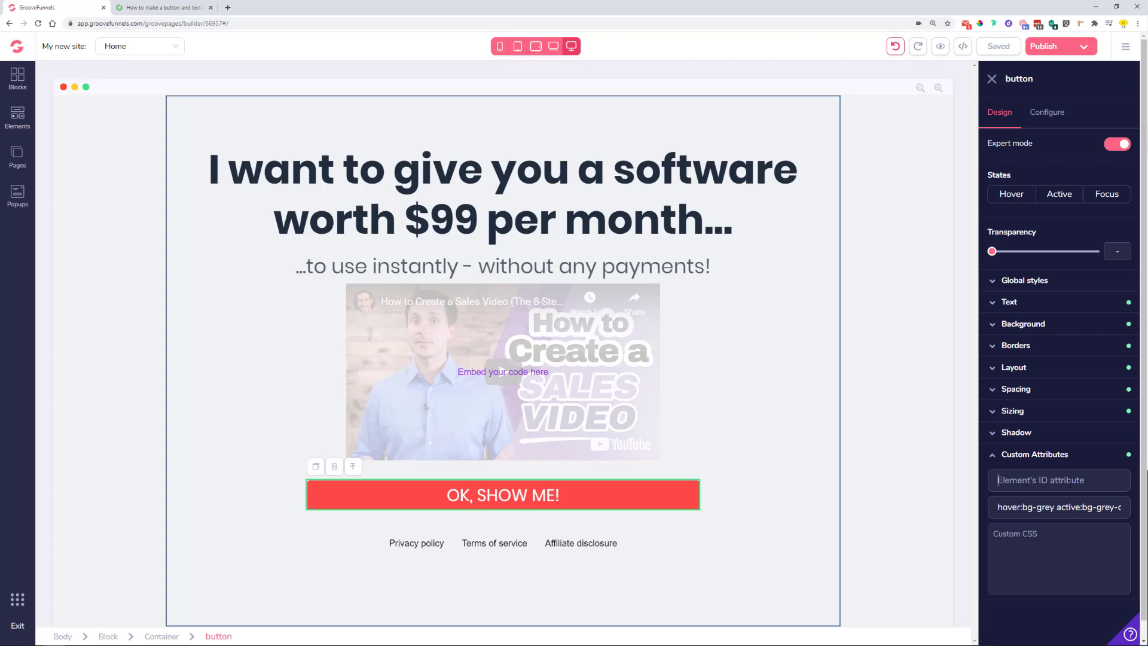
text(mybu)
text(tton)
click(915, 496)
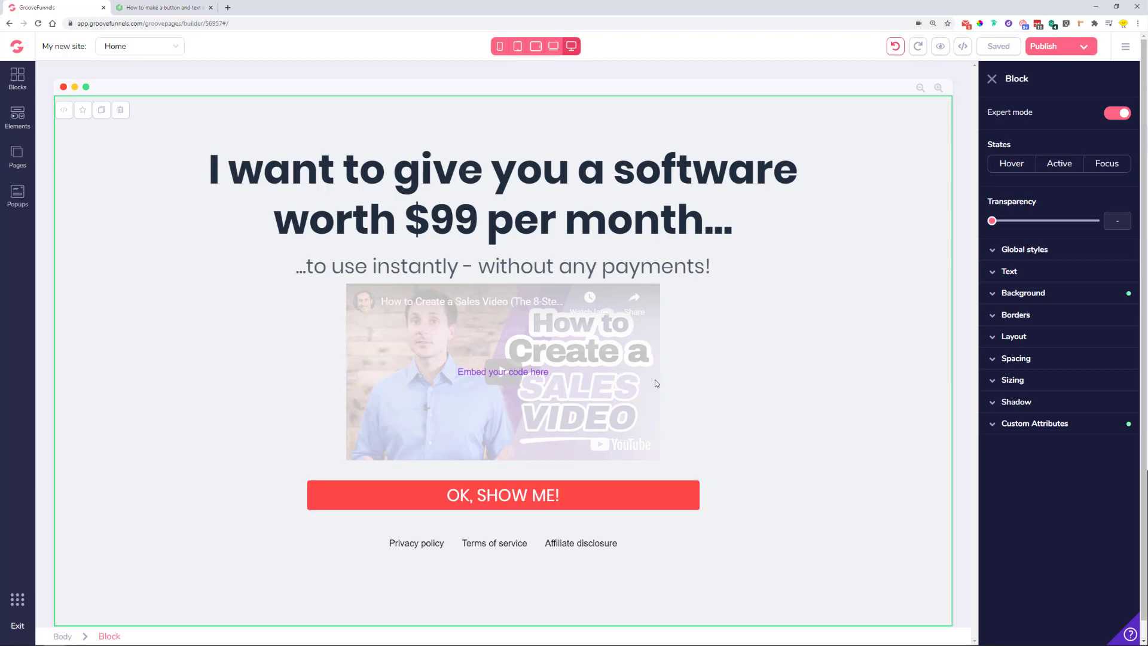
Copy the jQuery fade-in snippet from the Treehouse forum answer and return to GroovePages.
click(191, 8)
right_click(363, 300)
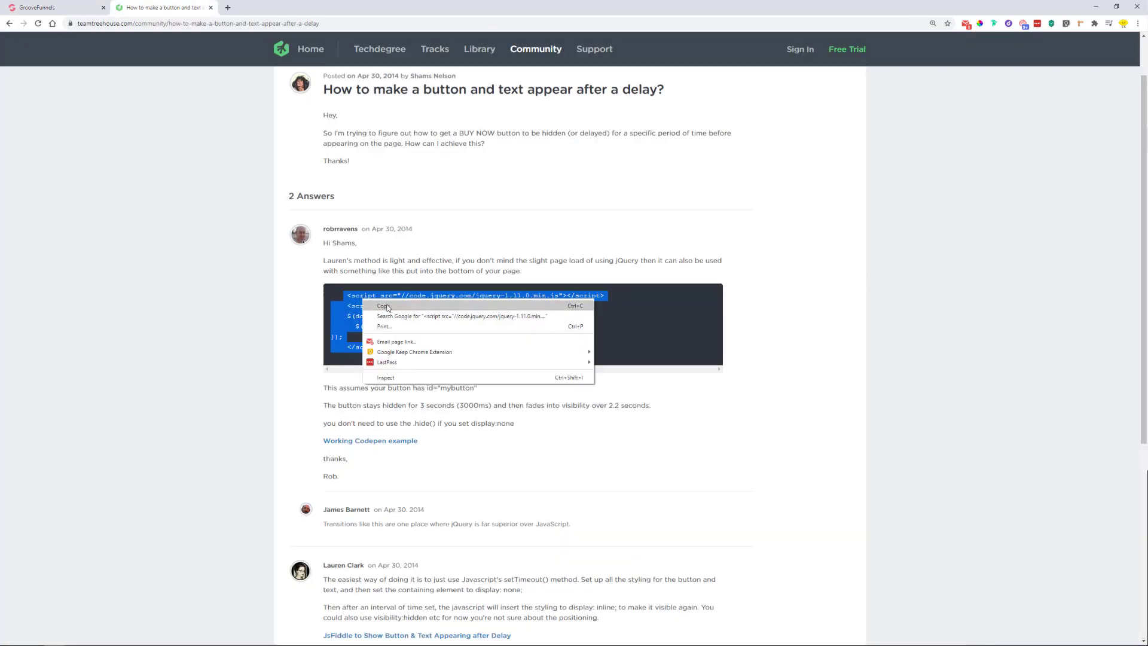
click(382, 307)
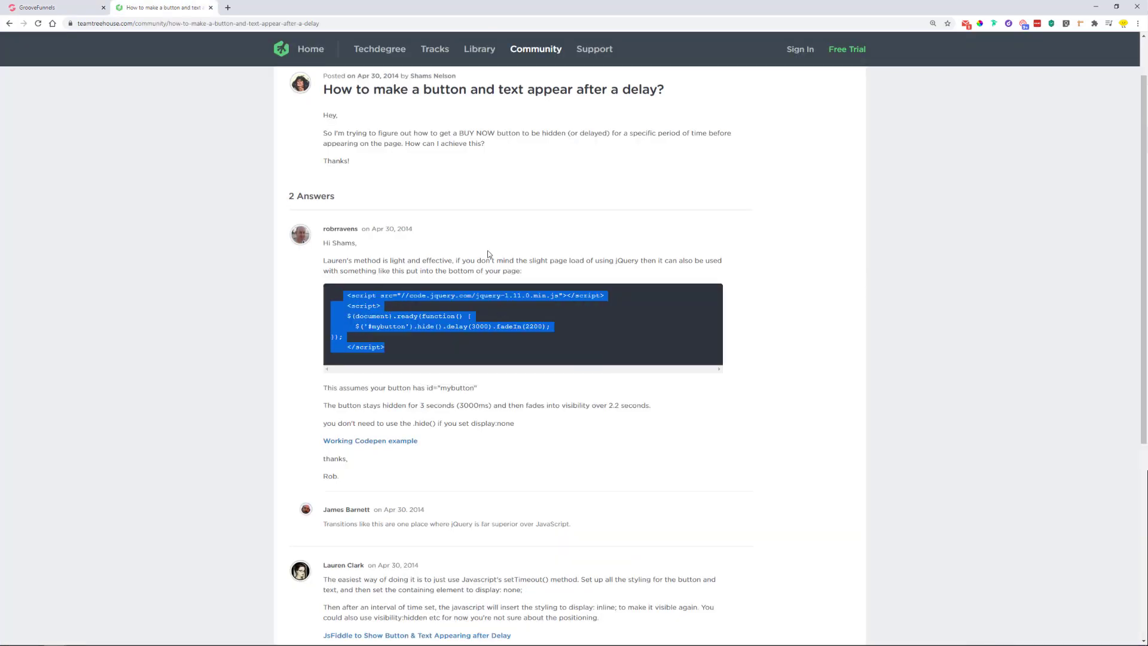
click(52, 9)
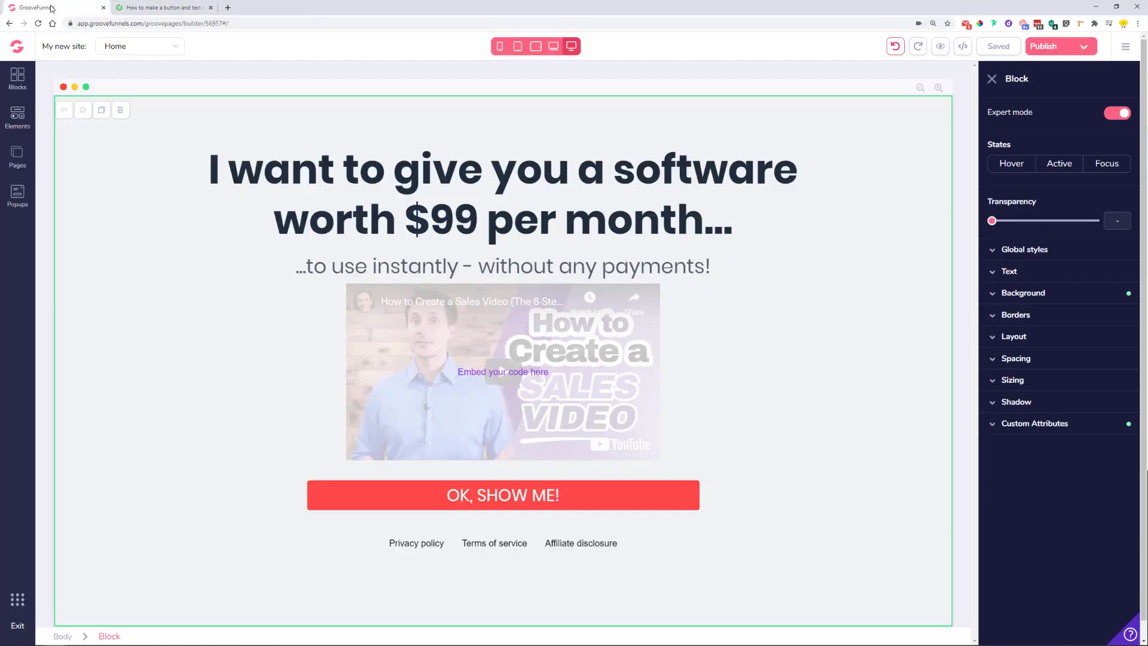
Paste the jQuery script into the Home page's 'Include in <head>' settings field.
click(18, 161)
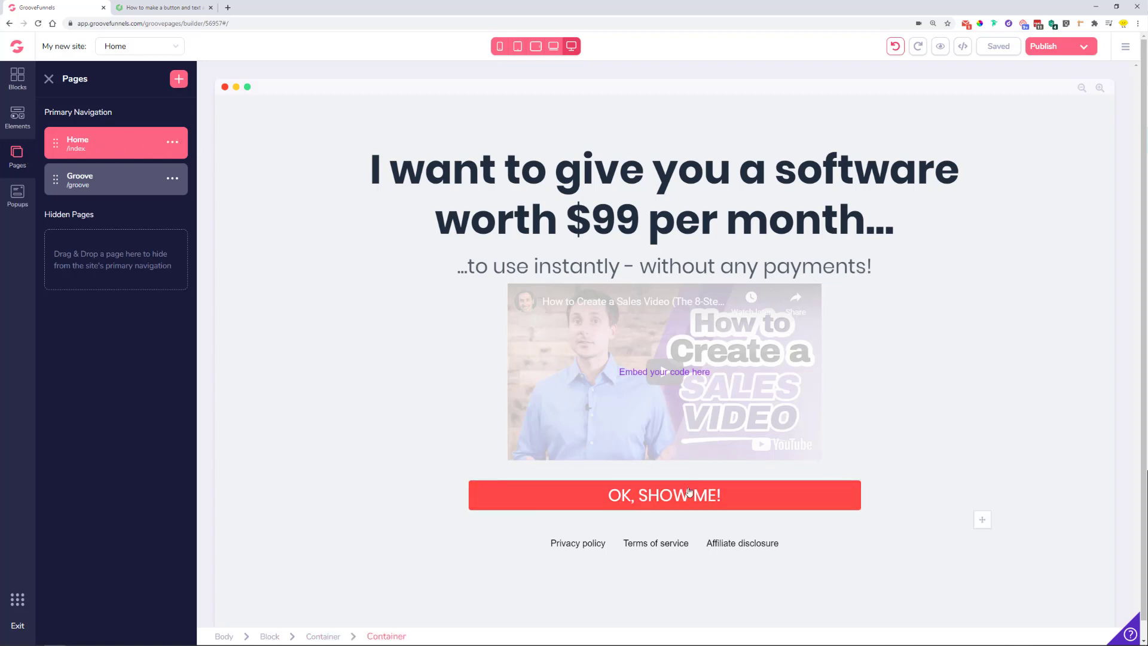
click(172, 142)
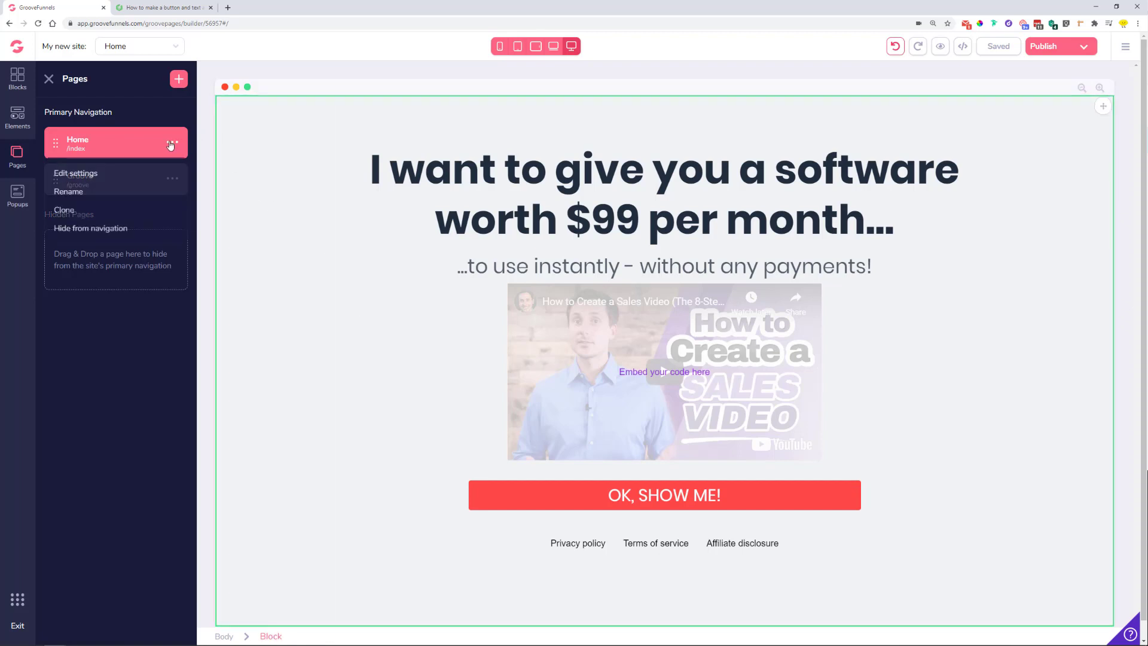
click(99, 173)
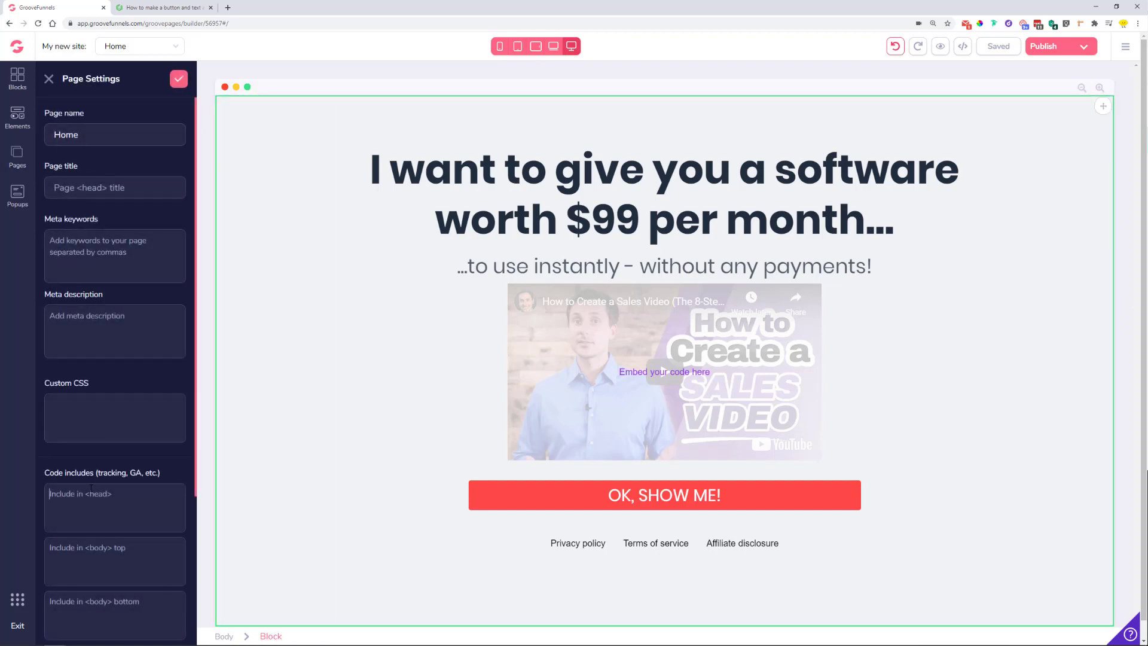
right_click(81, 506)
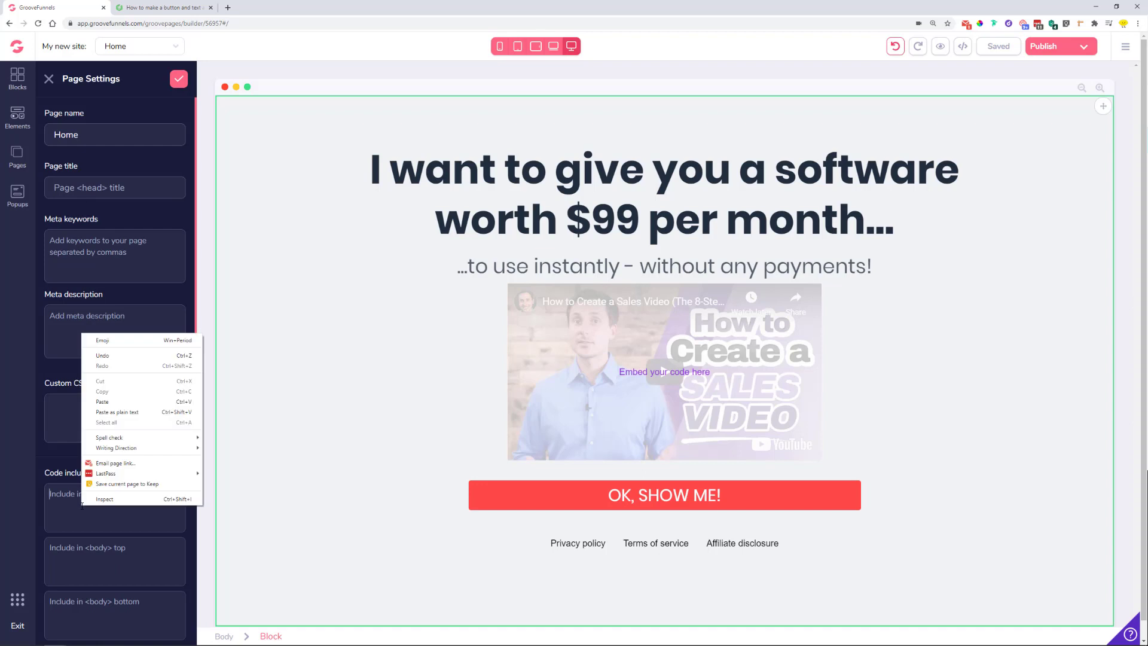
click(122, 400)
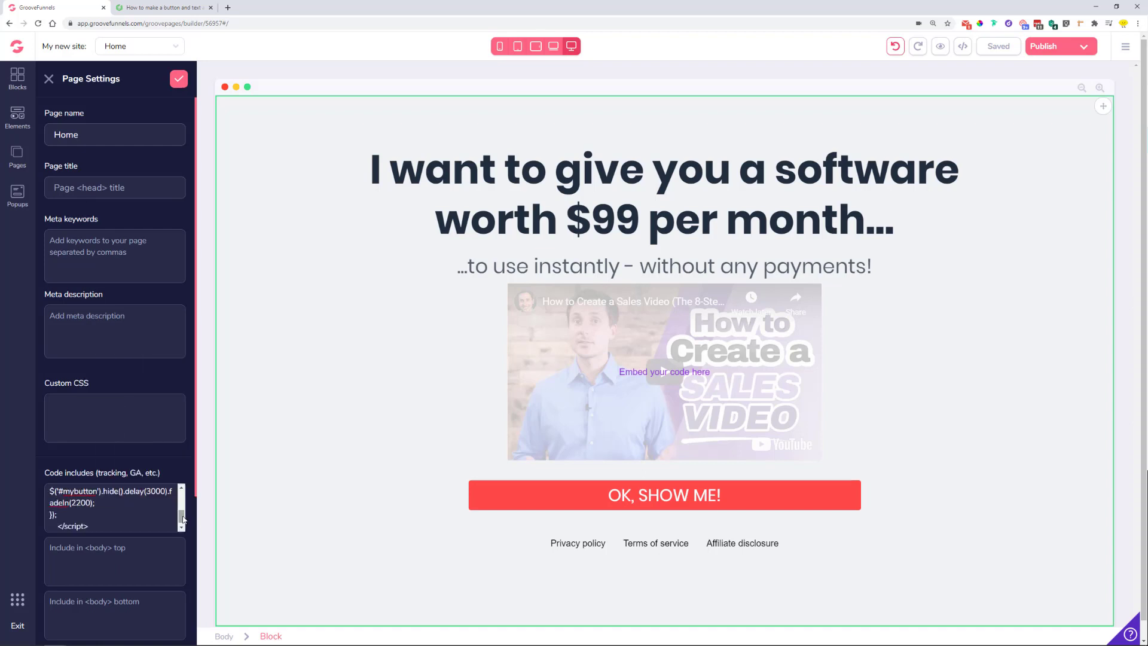
Review the pasted script and highlight its #mybutton selector.
scroll(155, 513, up, 2)
scroll(154, 513, up, 3)
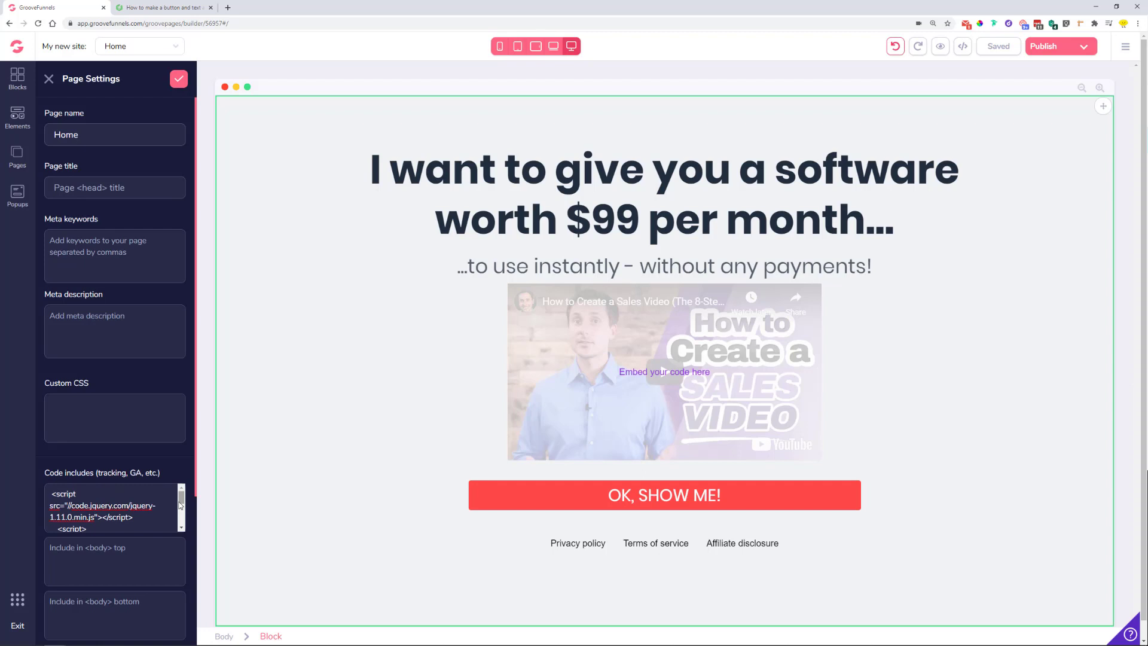
scroll(164, 505, down, 2)
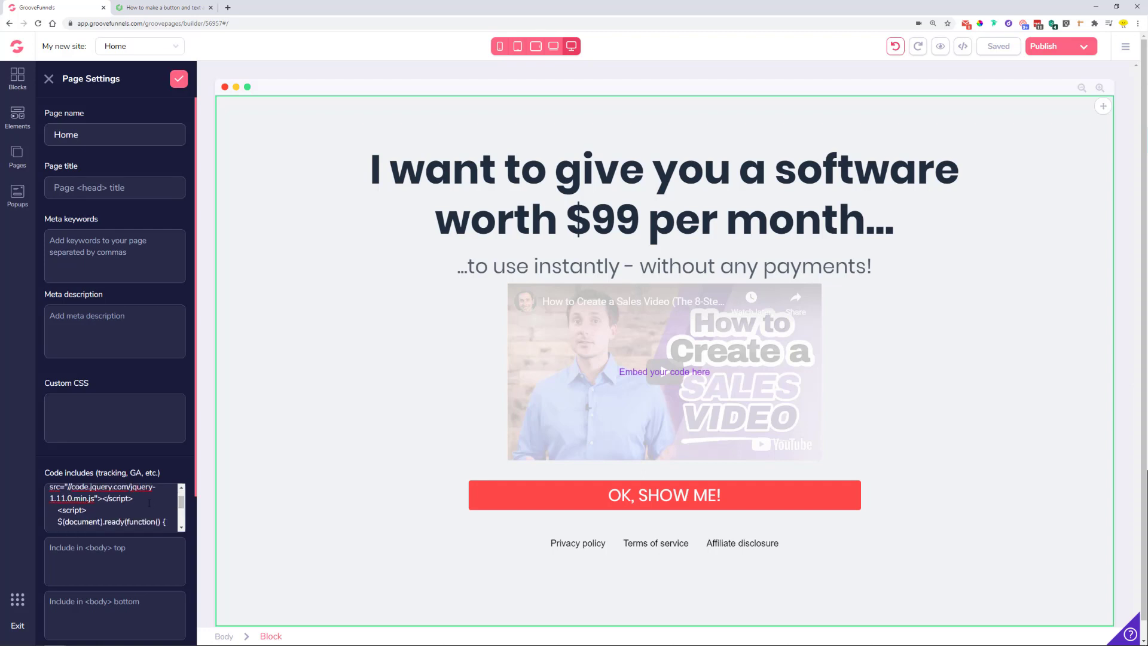
drag(182, 503, 184, 508)
scroll(165, 508, down, 1)
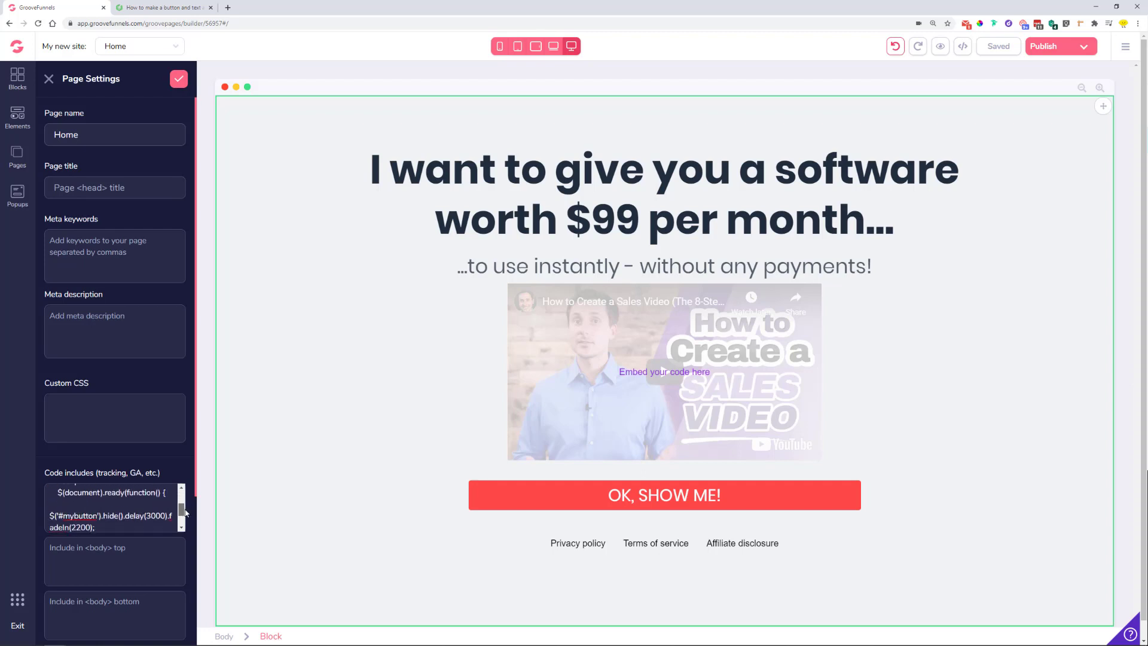
scroll(165, 509, down, 1)
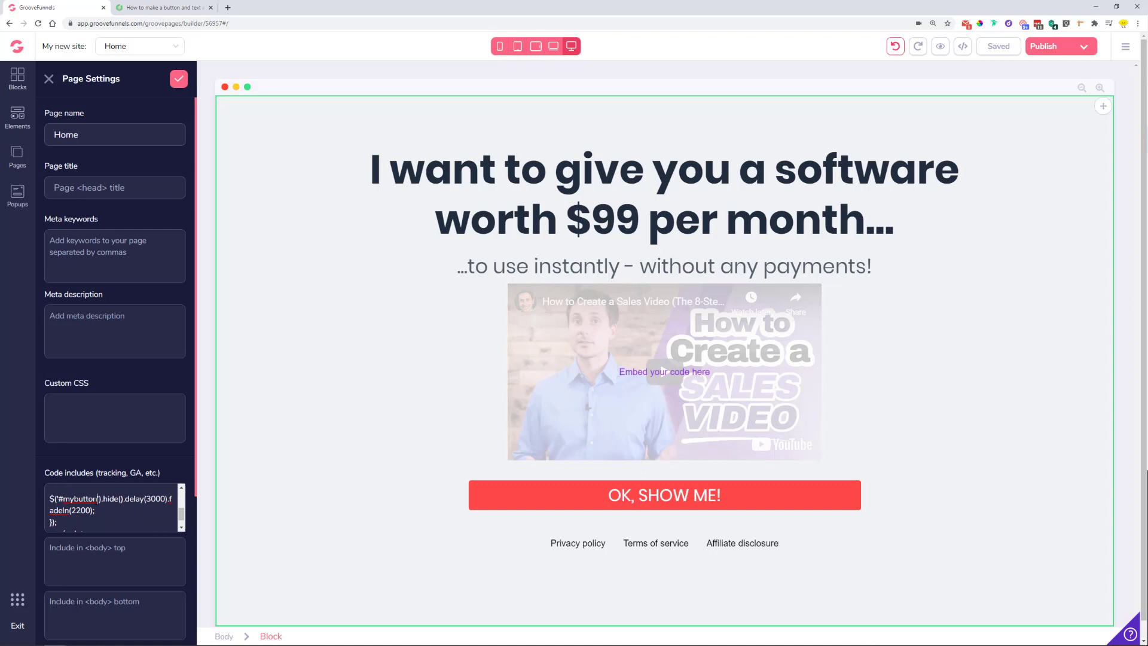
drag(97, 498, 57, 498)
Edit the script's delay(3000) to delay(10000) in the head code box.
click(94, 498)
key(BackSpace)
text(5)
key(BackSpace)
text(10)
click(449, 547)
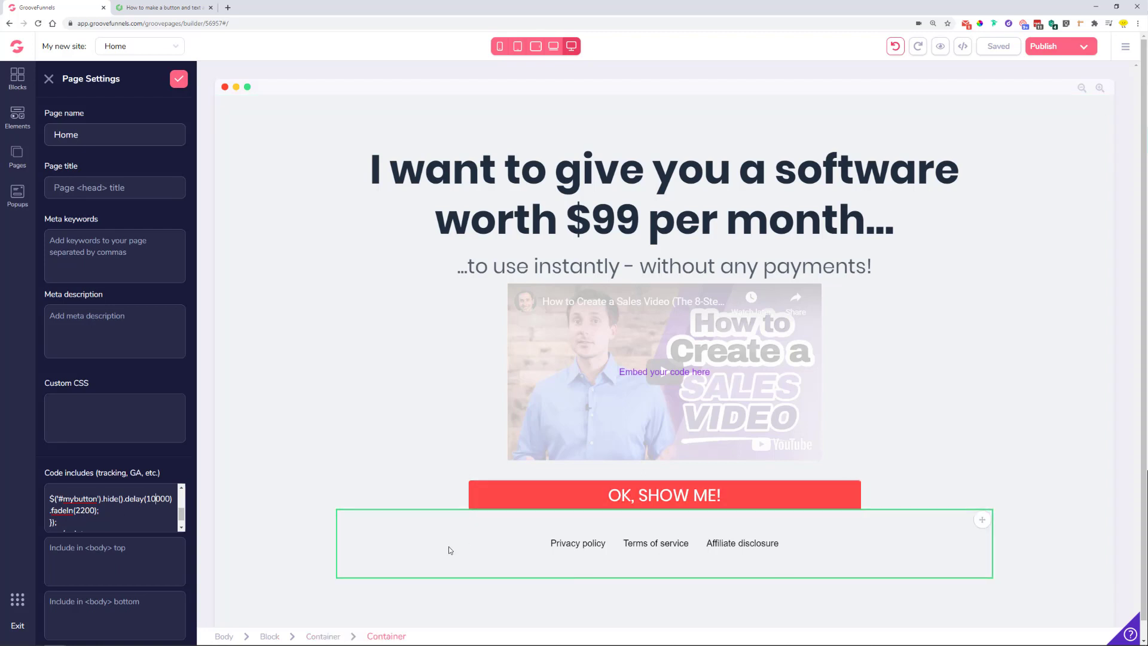
click(300, 547)
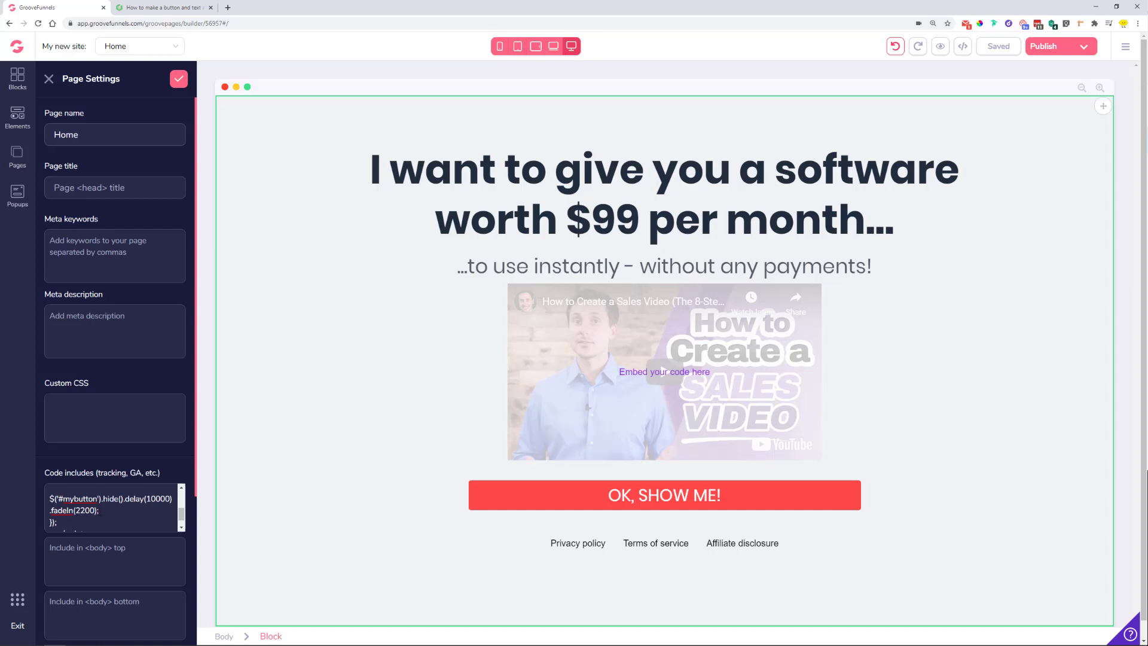
scroll(102, 510, down, 1)
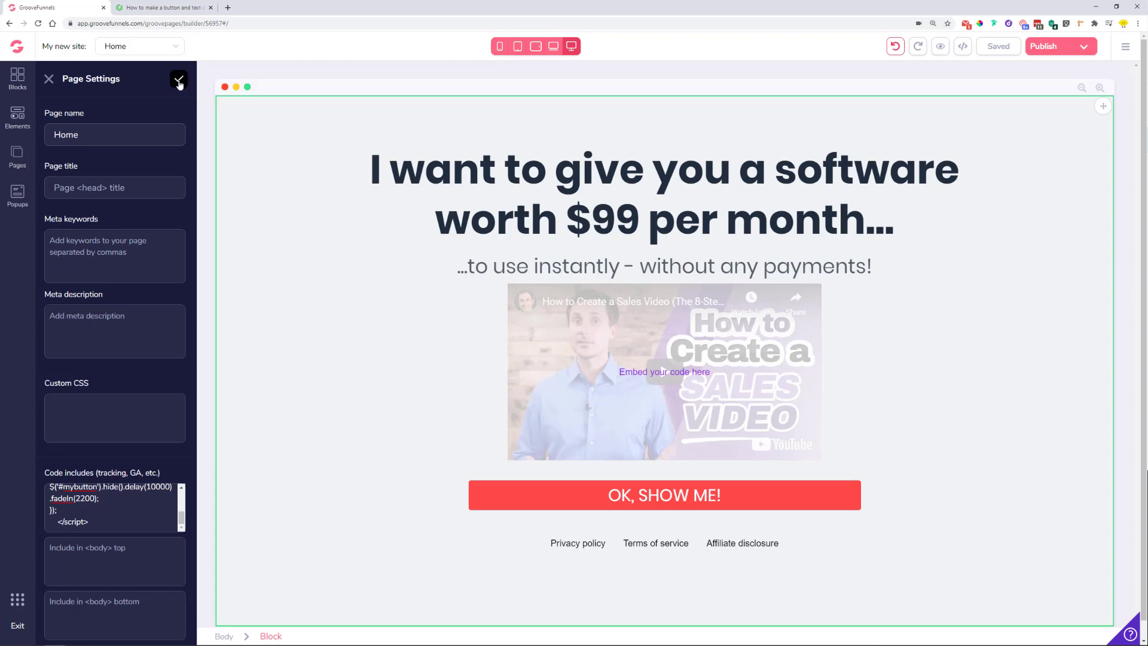
Apply the page settings, then save and publish the page.
click(178, 80)
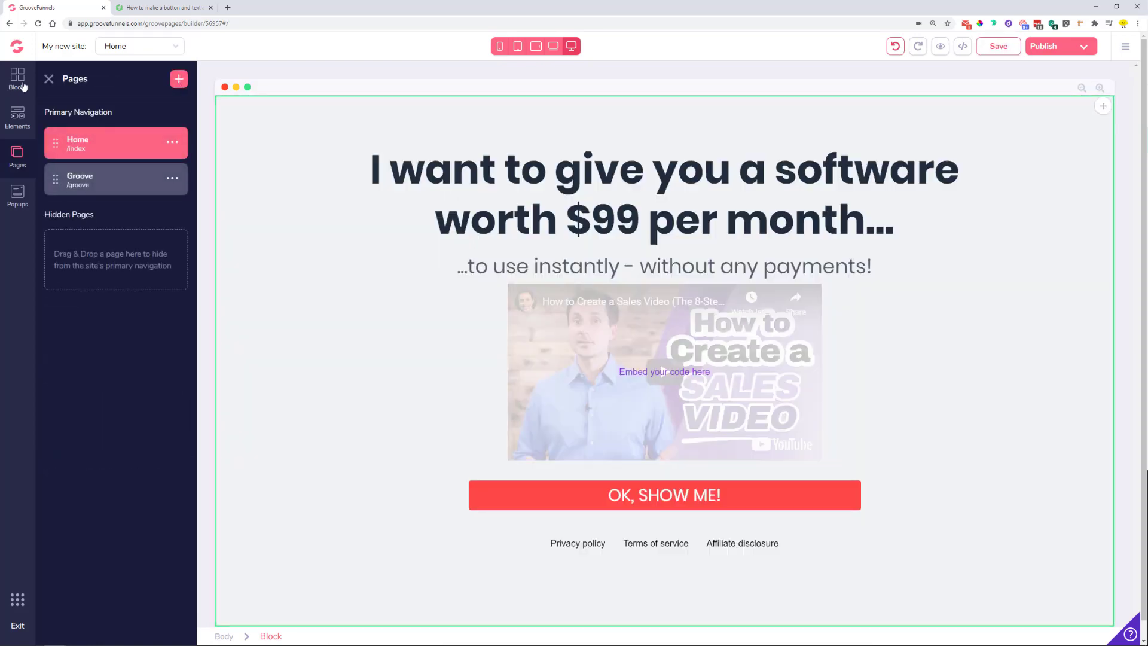
click(49, 79)
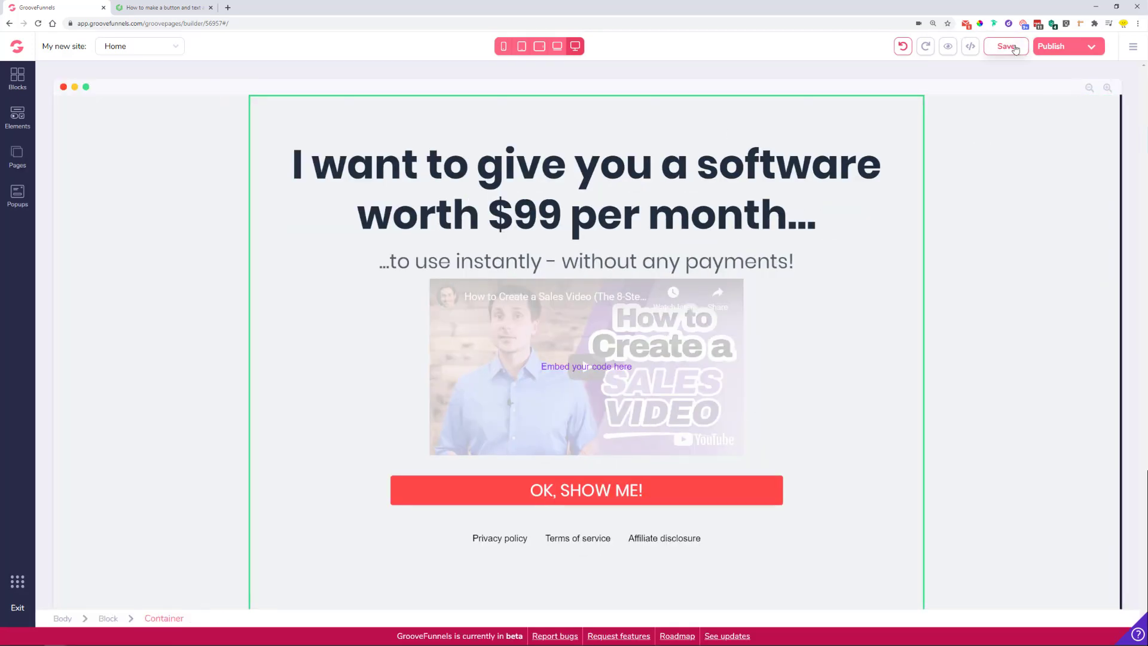
click(1013, 48)
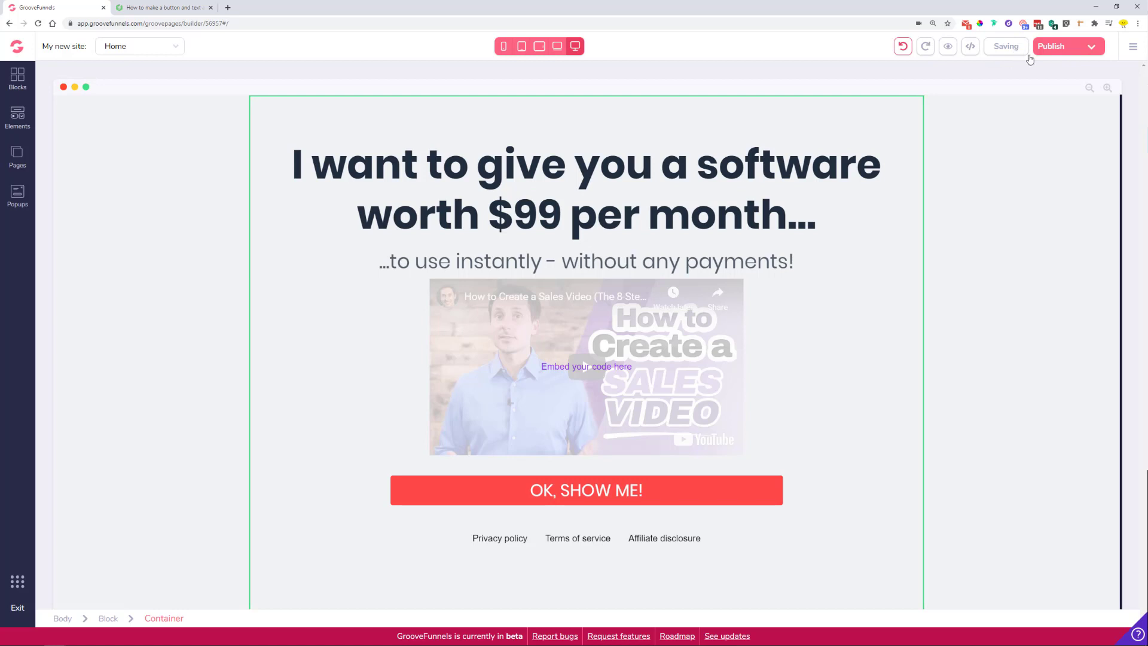
click(1061, 53)
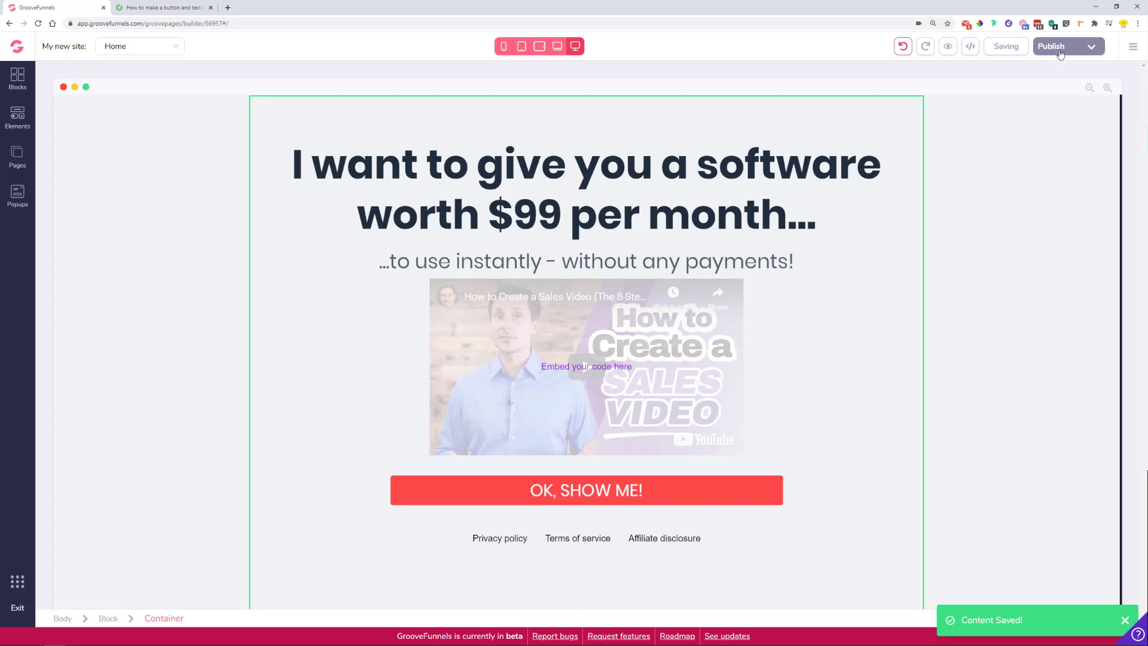
Bring up the link options for the site's subdomain address in Publish Settings.
click(1020, 547)
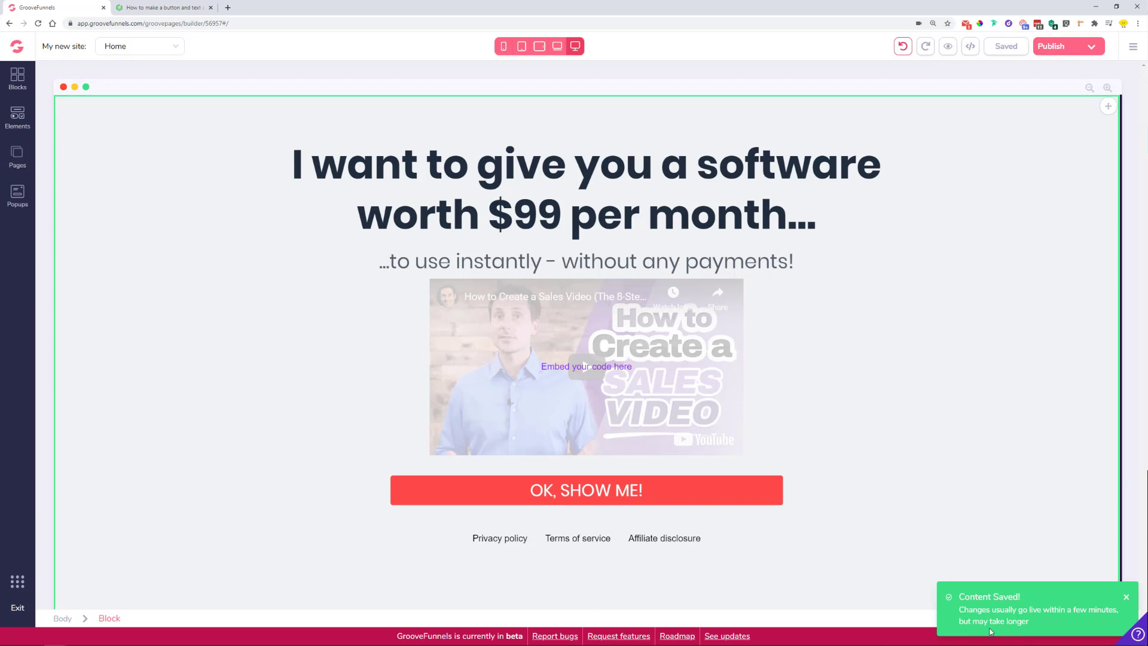
click(1091, 47)
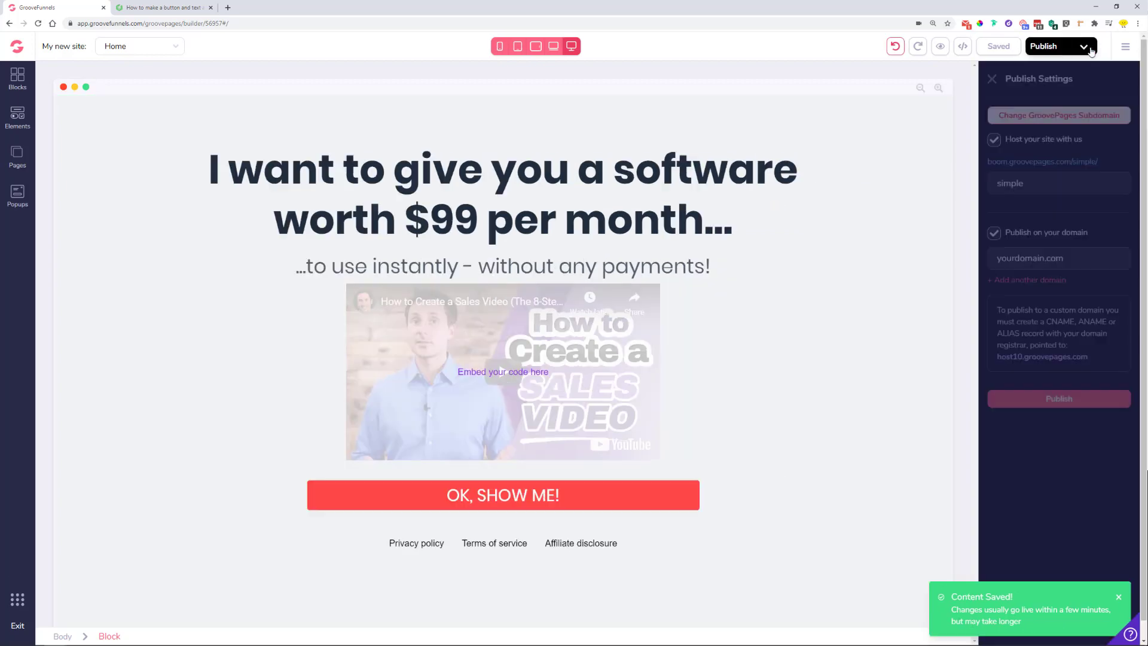
right_click(1050, 165)
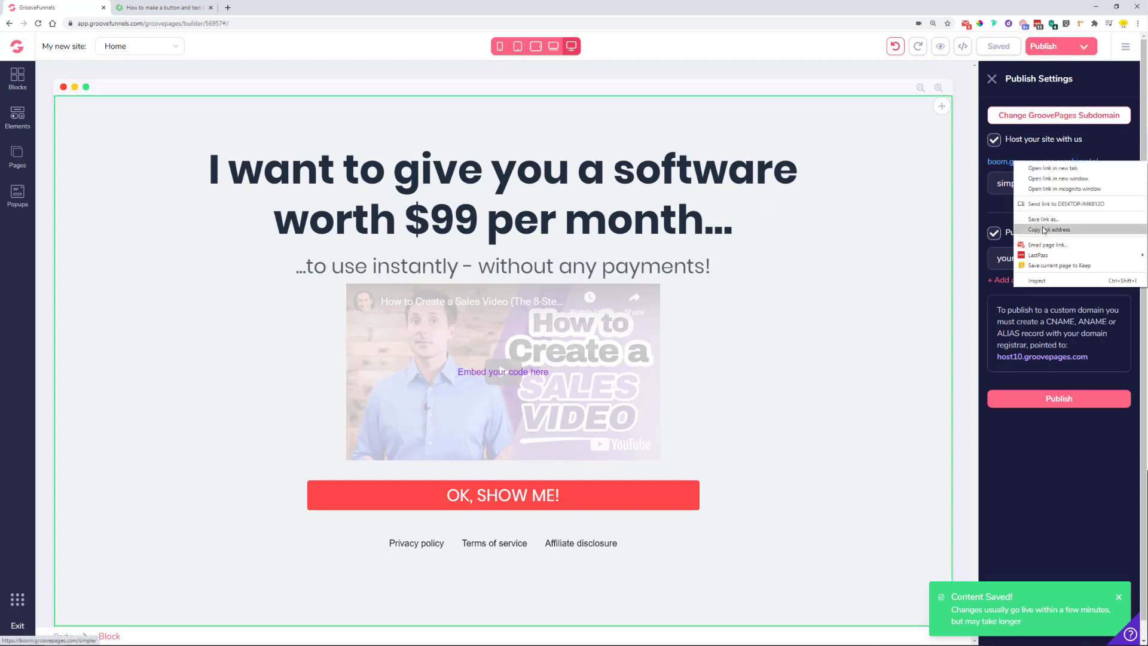
Open boom.groovepages.com/simple/ in a Chrome incognito window to watch the button fade in.
click(1063, 189)
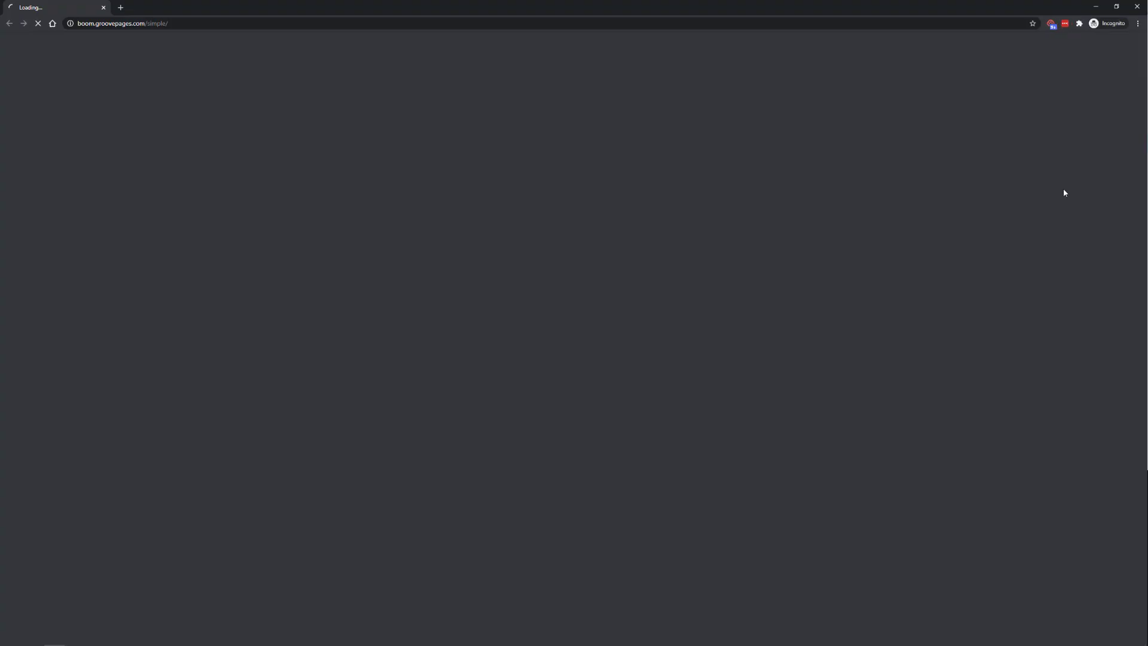